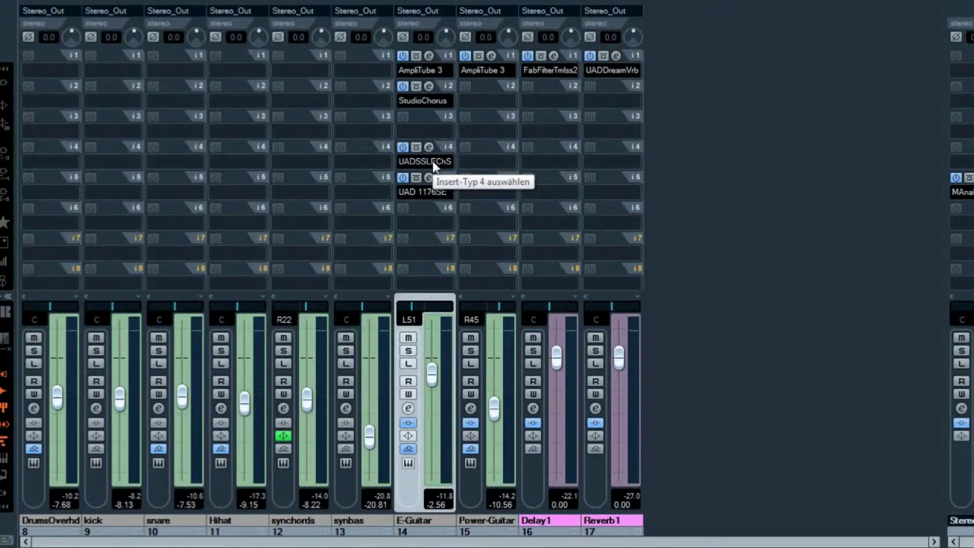
- Start playback of the mix and open the UAD SSL E Channel Strip on the E-Guitar channel's insert 4
key("space")
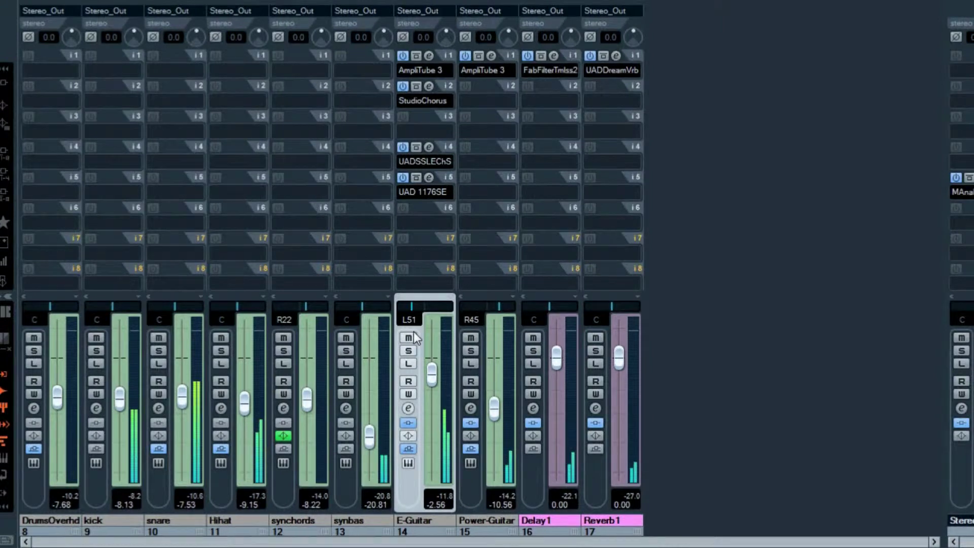
left_click(429, 147)
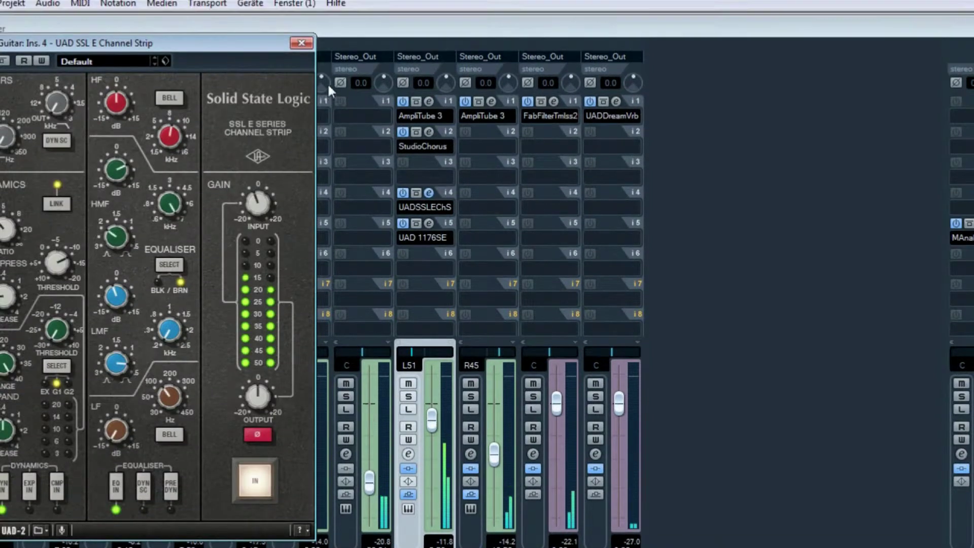
left_click_drag(244, 28, 463, 41)
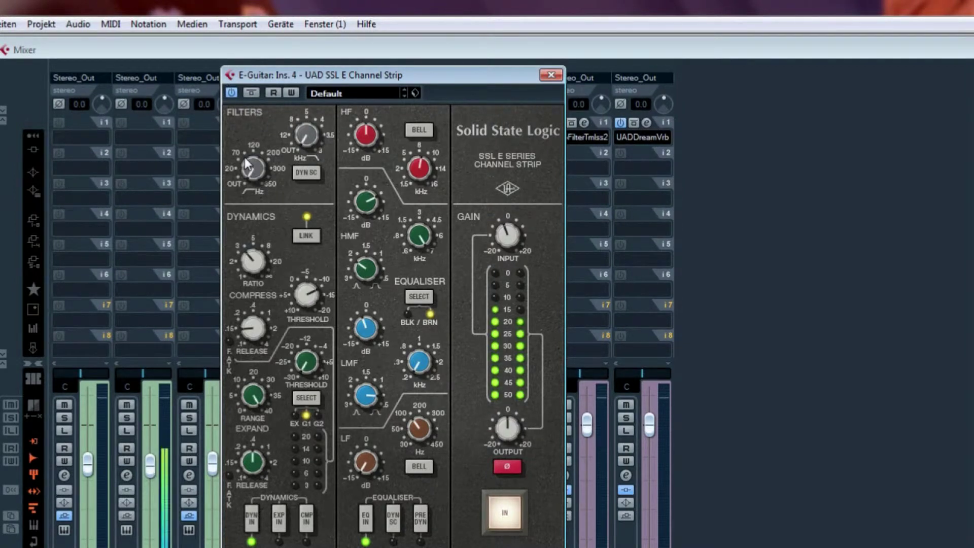
- Compare the E-Guitar sound in the full mix with the SSL E Channel Strip bypassed and active
left_click(249, 93)
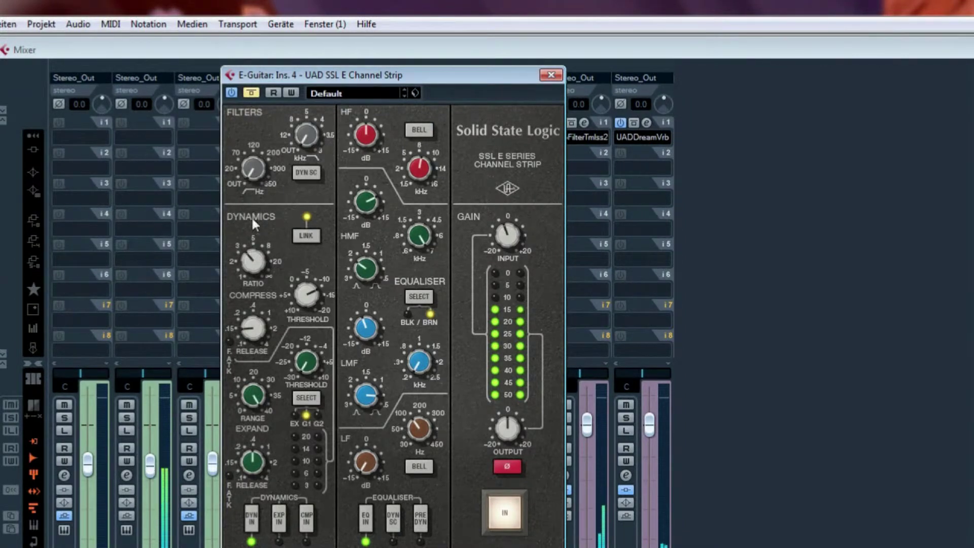
left_click(251, 93)
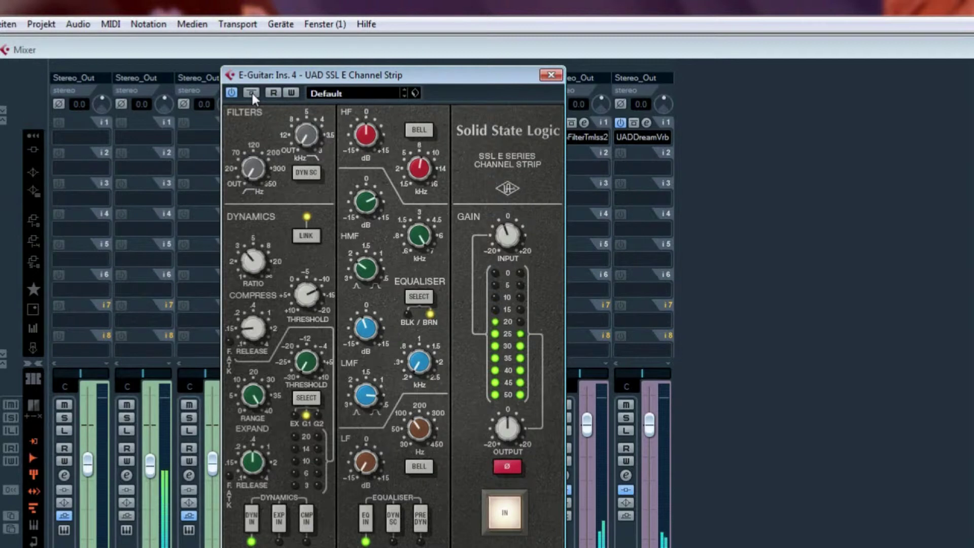
left_click(251, 93)
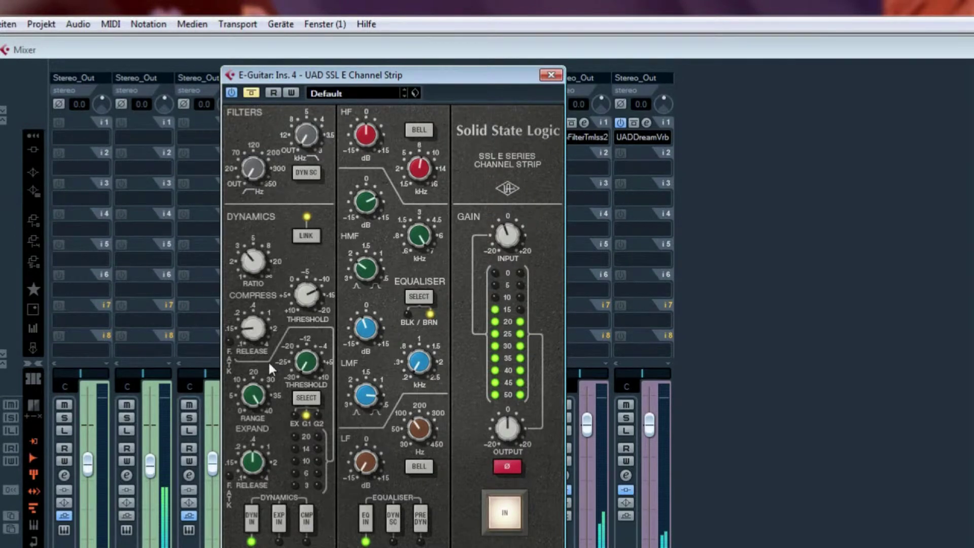
left_click(249, 92)
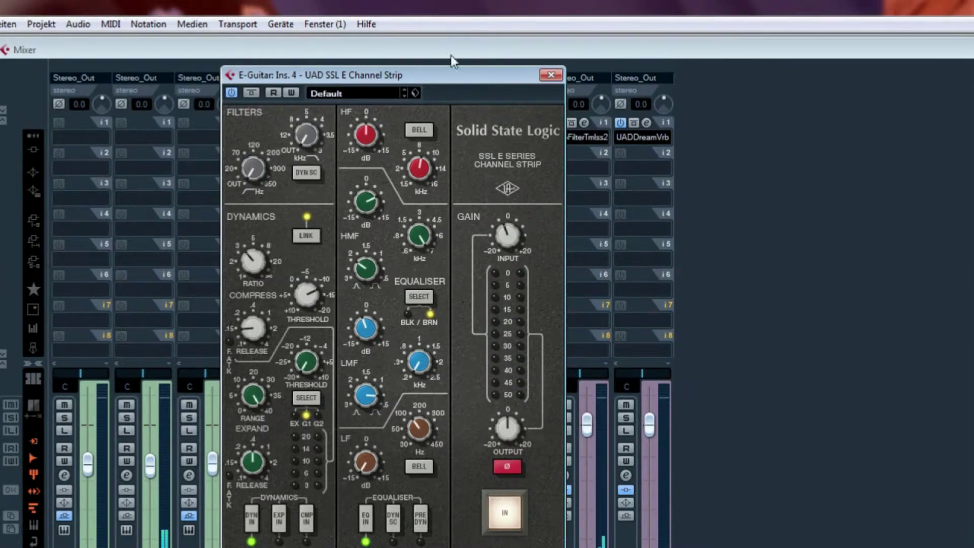
- Solo the Power-Guitar channel and check its channel settings
left_click_drag(453, 75, 332, 48)
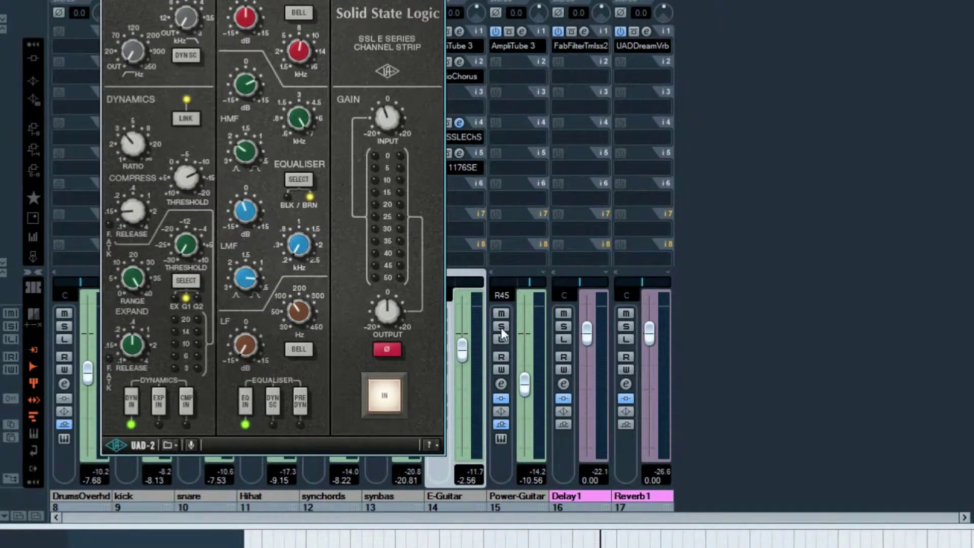
left_click(501, 327)
left_click(501, 327)
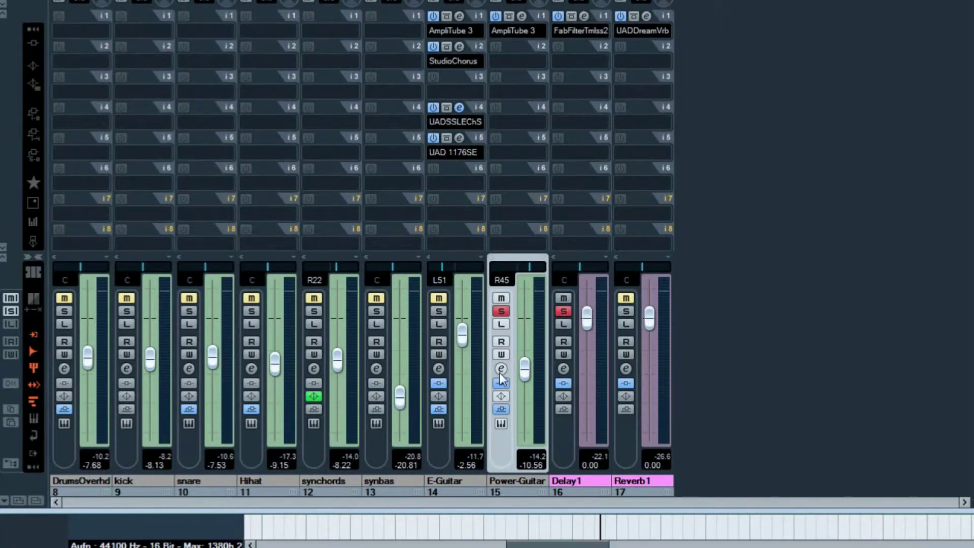
left_click(501, 369)
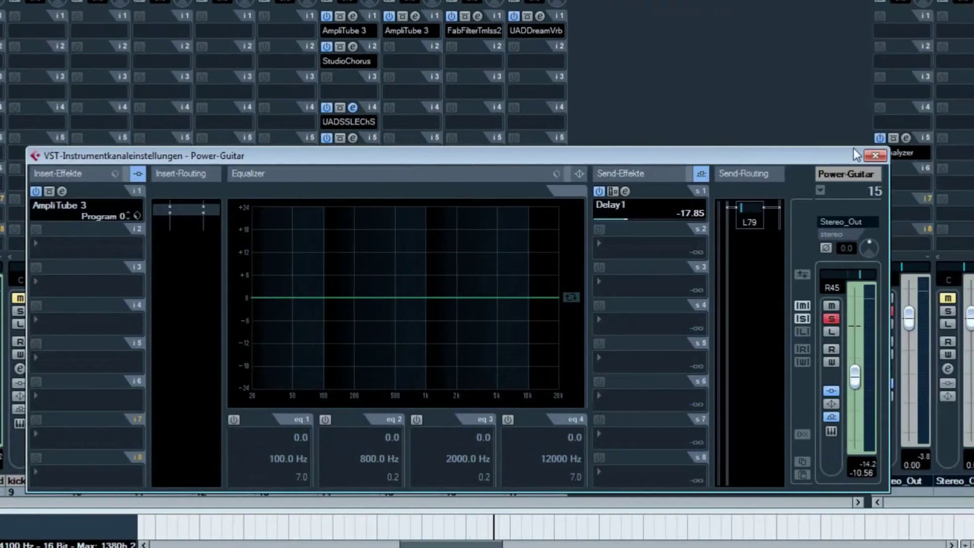
left_click(875, 155)
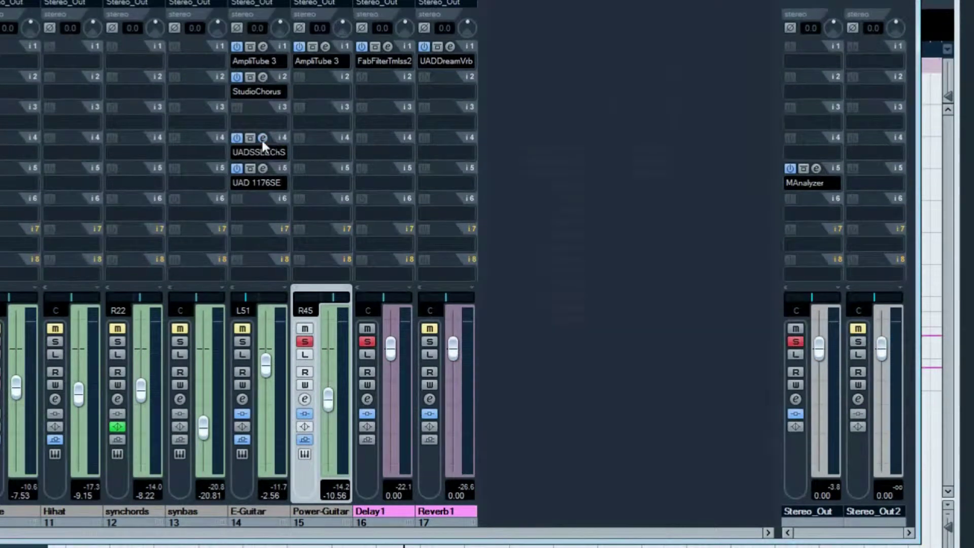
- Bypass the E-Guitar's SSL E Channel Strip, switch the solo from Power-Guitar to E-Guitar, and reopen the strip
left_click(262, 139)
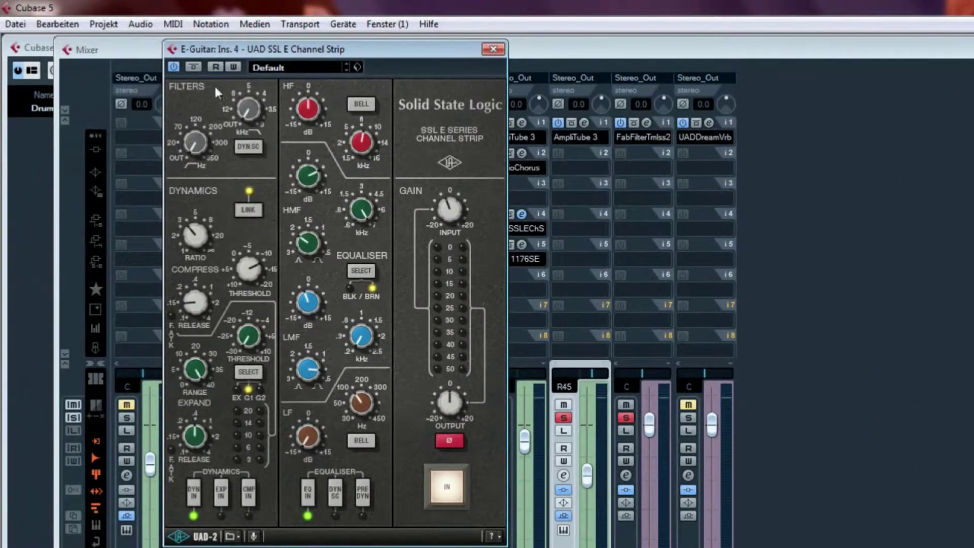
left_click(195, 68)
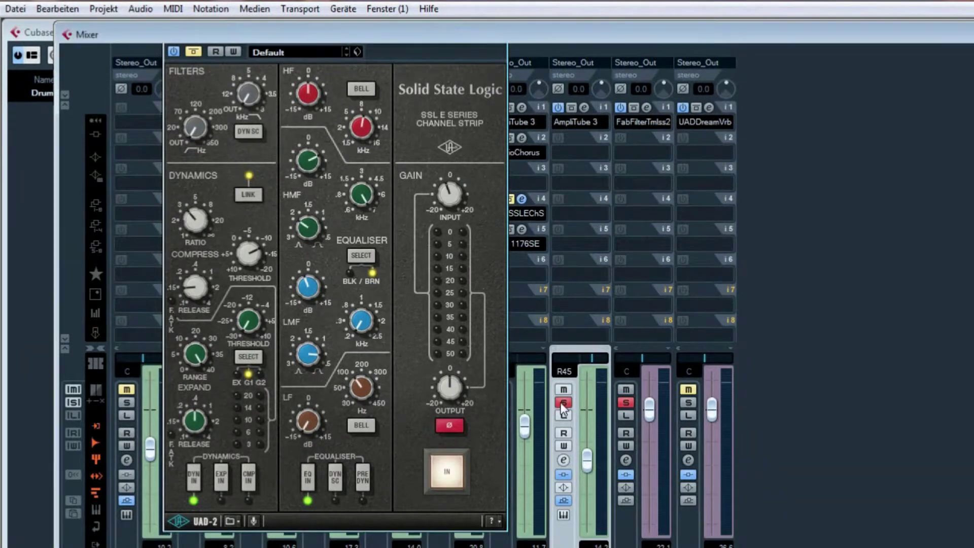
left_click(563, 403)
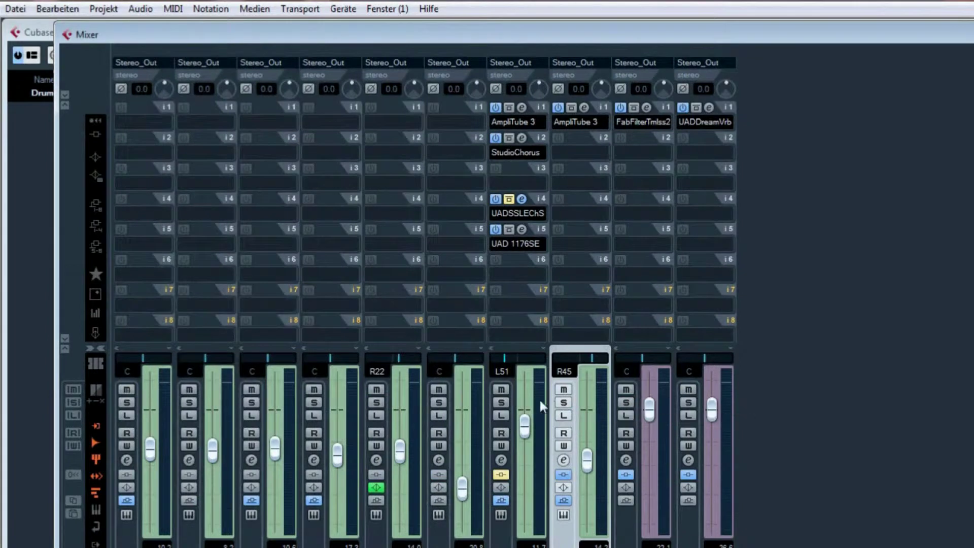
left_click(502, 403)
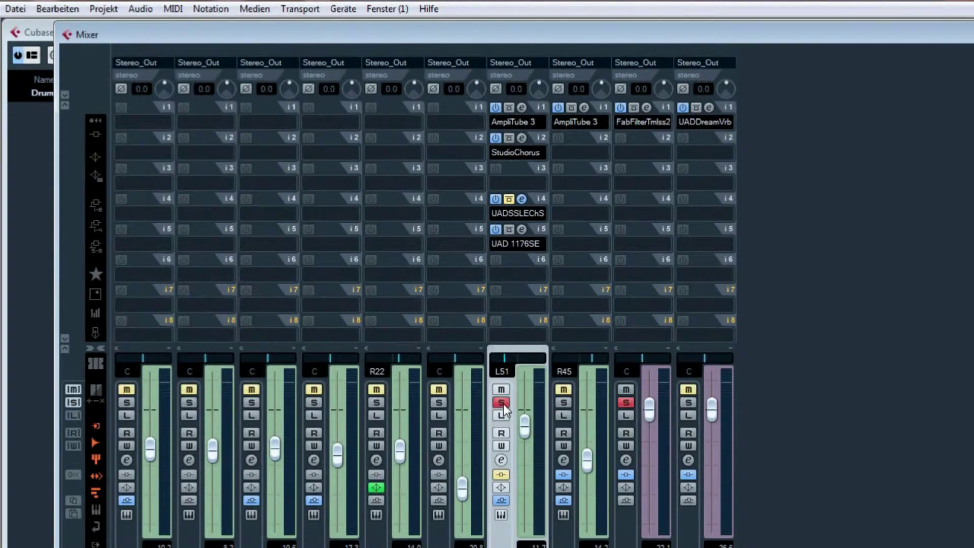
left_click(521, 199)
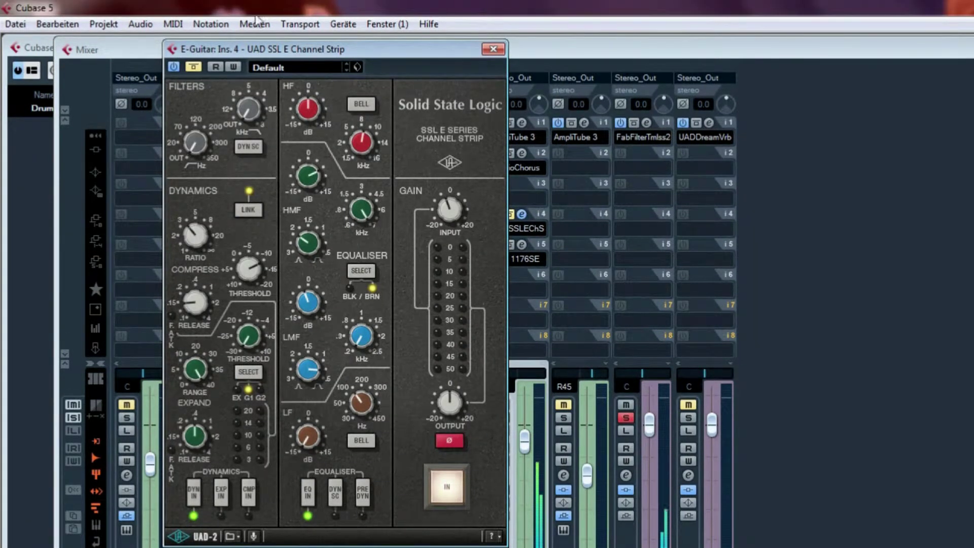
- Compare the soloed E-Guitar with the channel strip active and bypassed, leave it active, close the plug-in and unsolo the channel
left_click(194, 68)
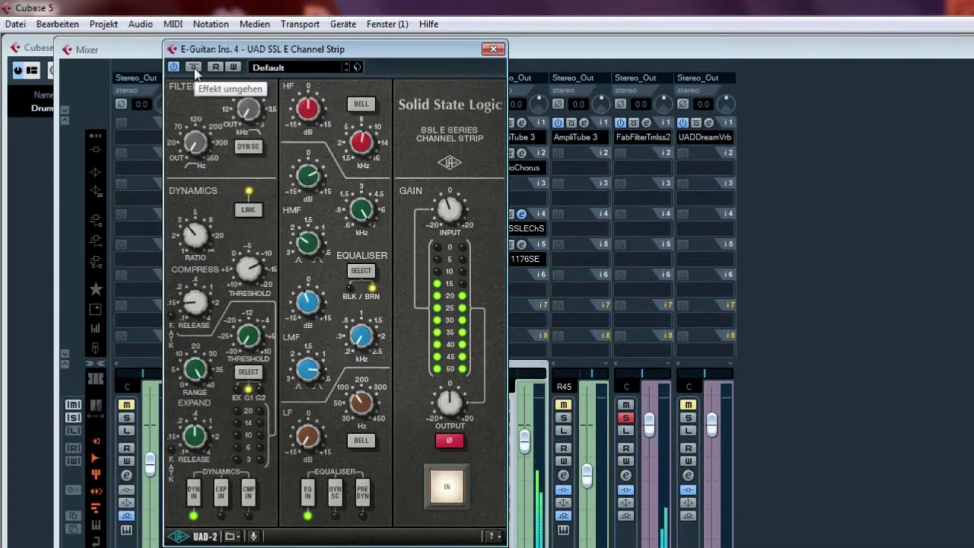
left_click(193, 68)
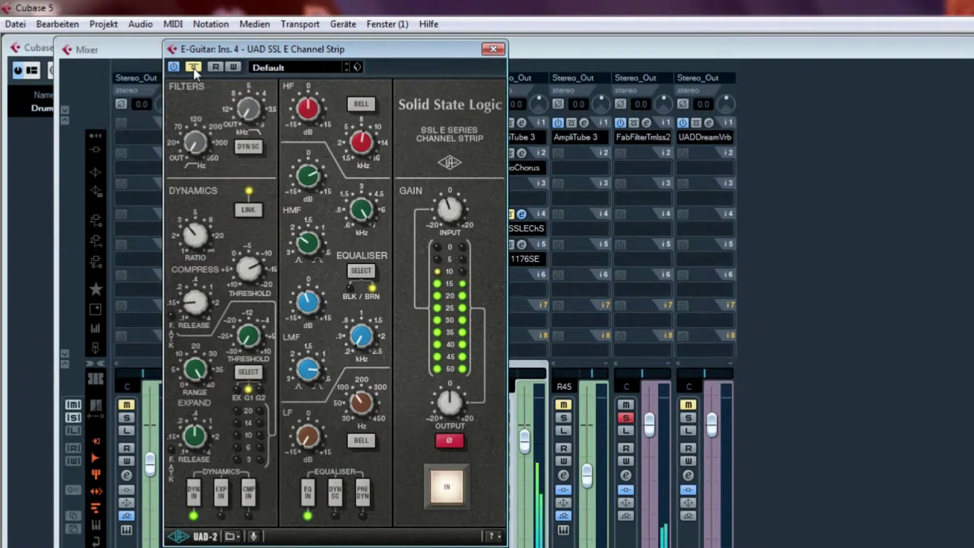
left_click(192, 67)
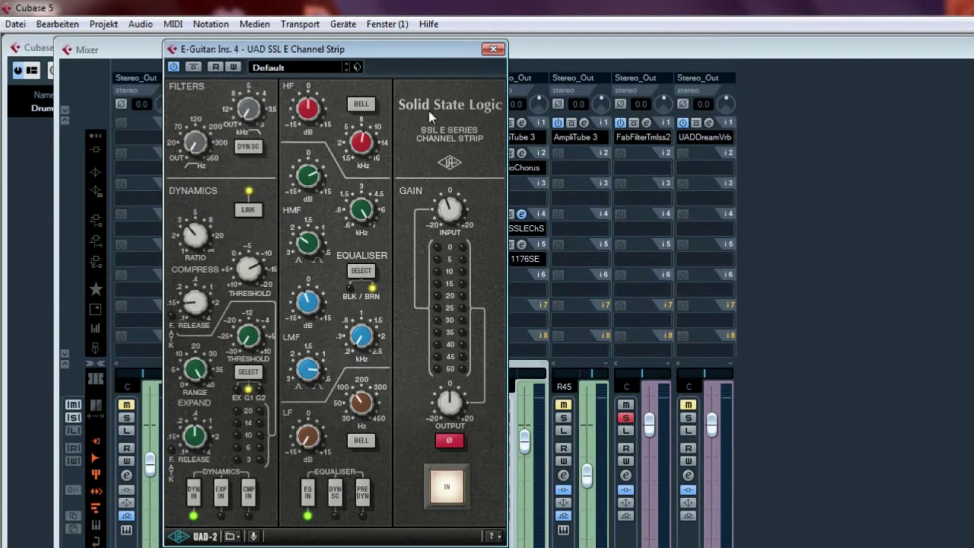
left_click(493, 49)
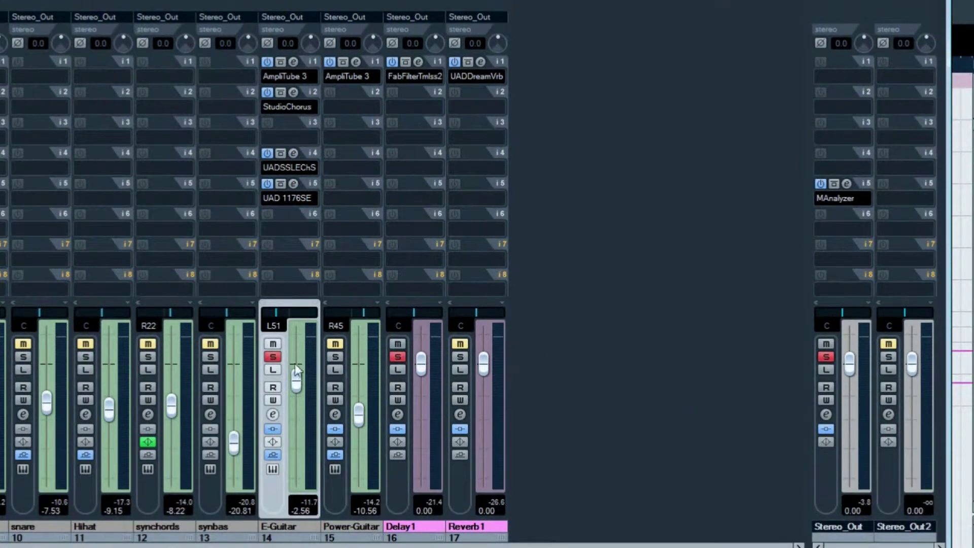
left_click(274, 357)
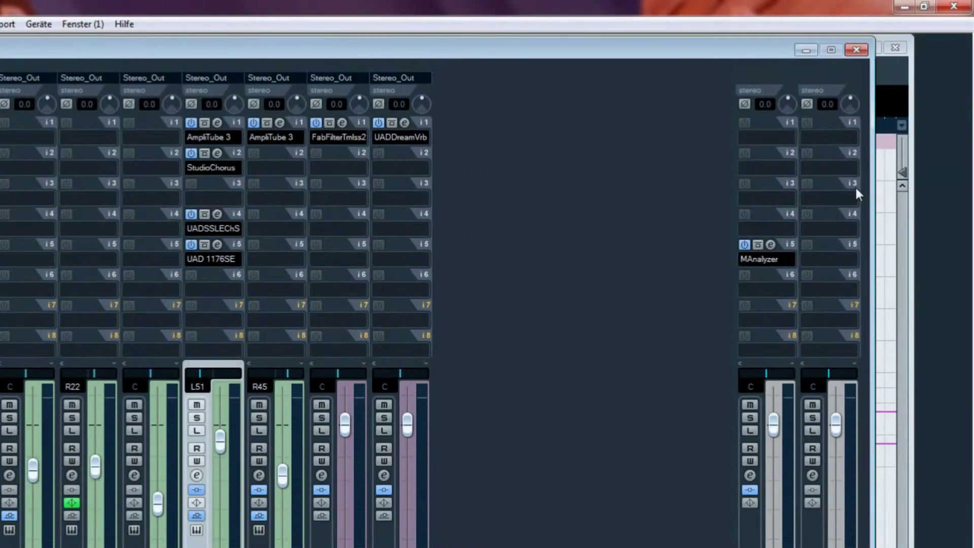
- Narrow the mixer window and load MeldaProduction's MEqualizer into insert 1 of the Stereo_Out channel
left_click_drag(870, 196, 609, 221)
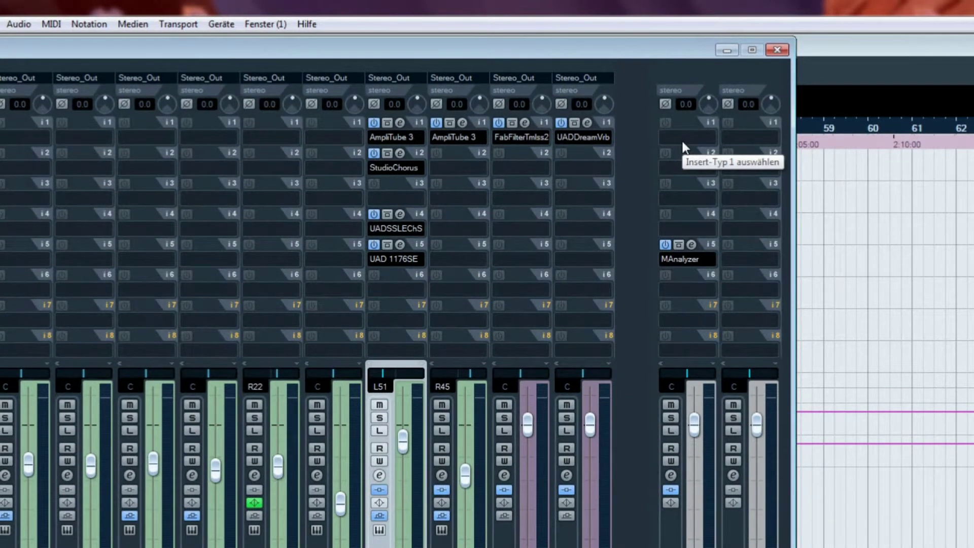
left_click(682, 142)
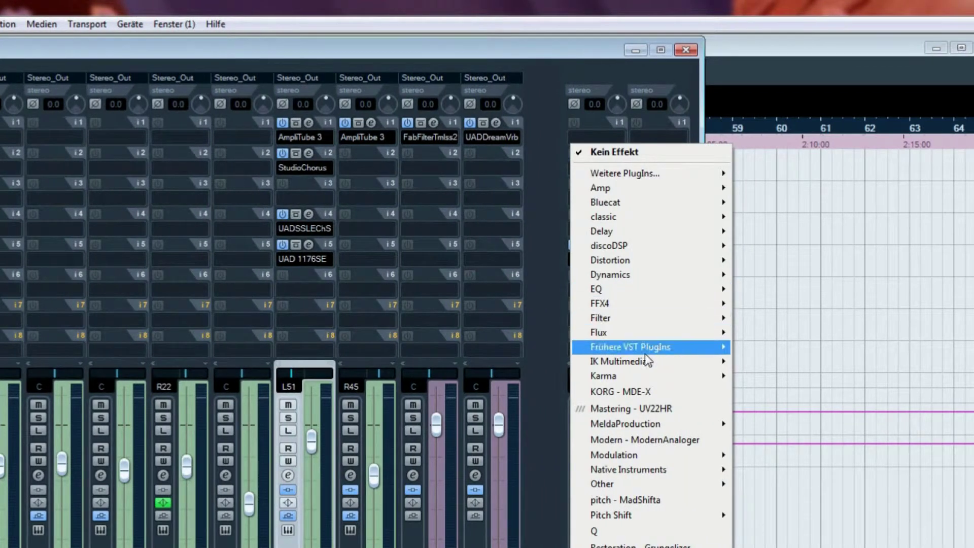
mouse_move(625, 361)
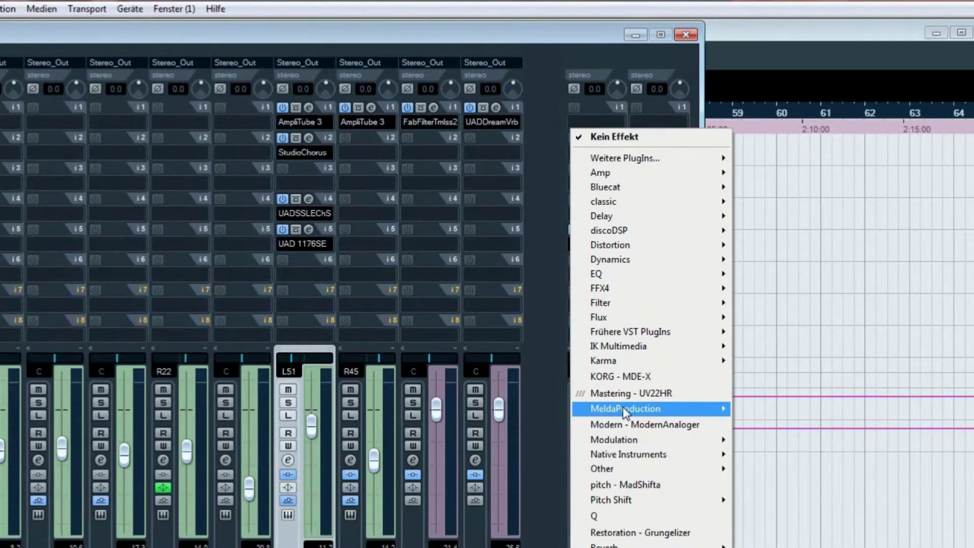
mouse_move(627, 422)
mouse_move(720, 413)
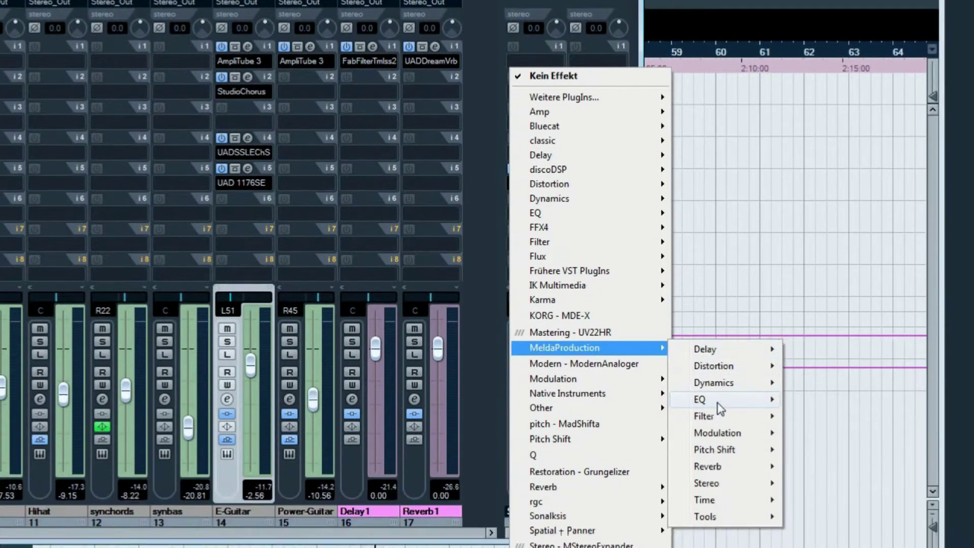
mouse_move(723, 460)
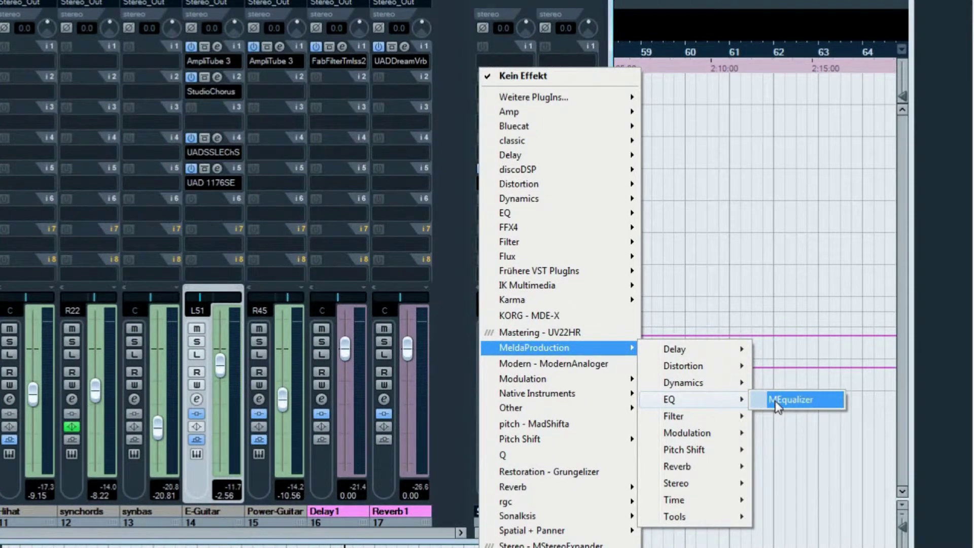
left_click(779, 402)
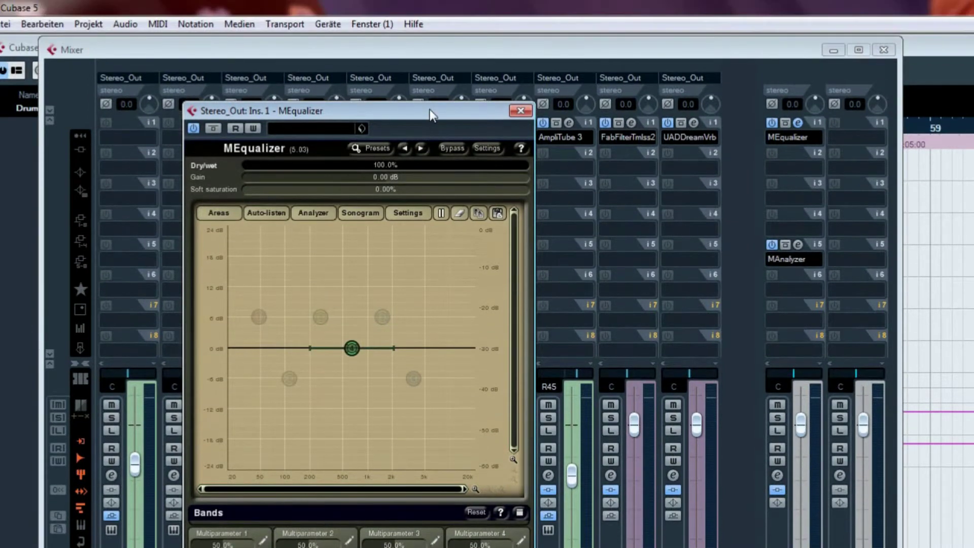
left_click_drag(427, 63, 416, 59)
left_click_drag(415, 105, 338, 76)
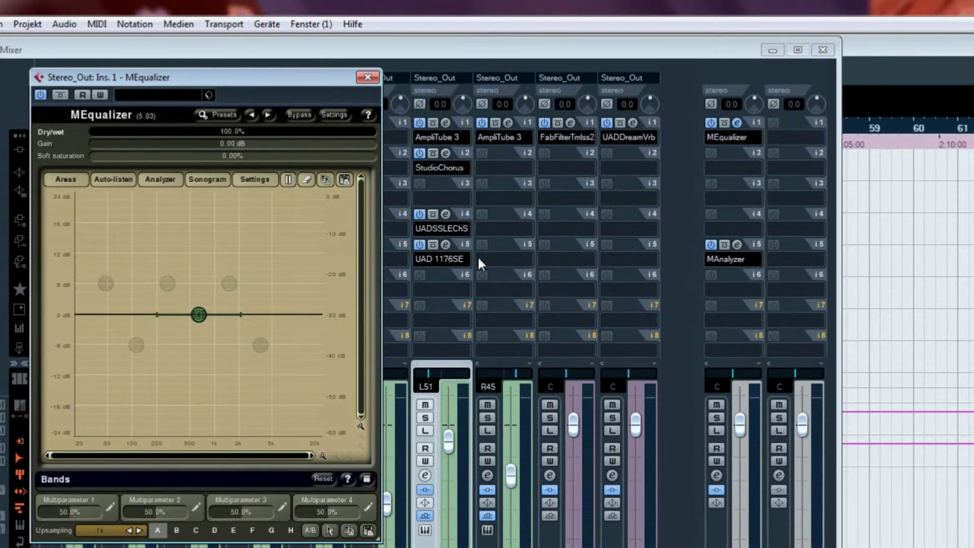
- Load a second MEqualizer into insert 2 of the Stereo_Out channel
left_click(718, 167)
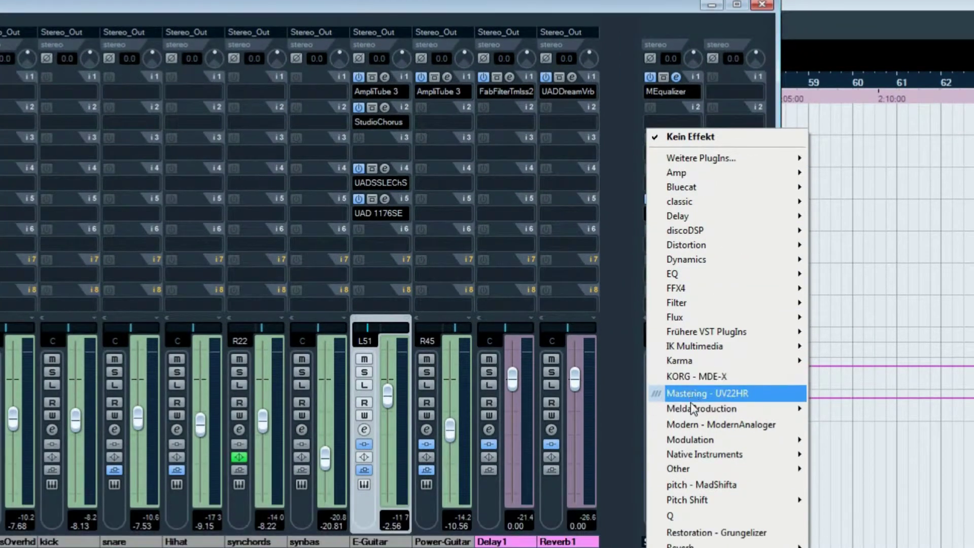
mouse_move(791, 454)
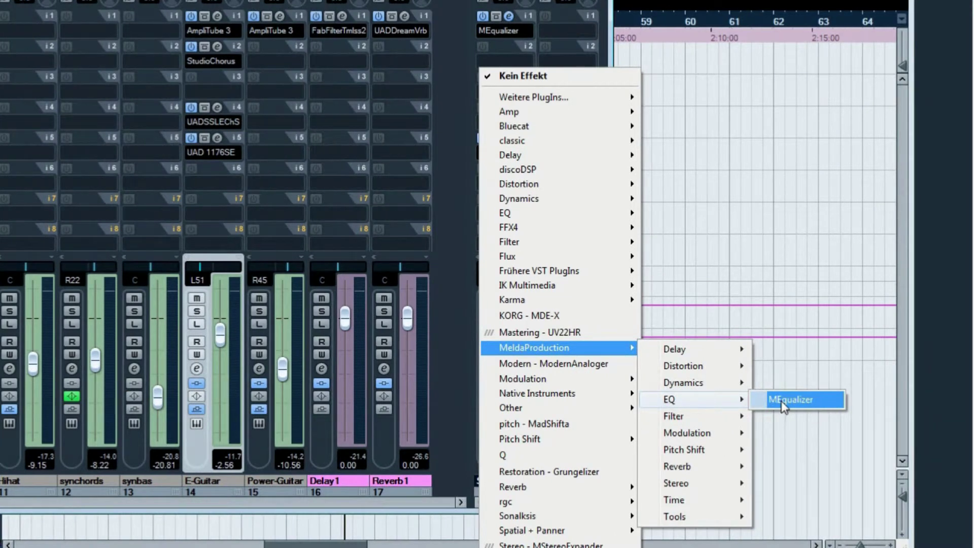
left_click(783, 401)
- Arrange the insert 1 and insert 2 MEqualizer windows side by side over the mixer
left_click_drag(374, 76, 508, 185)
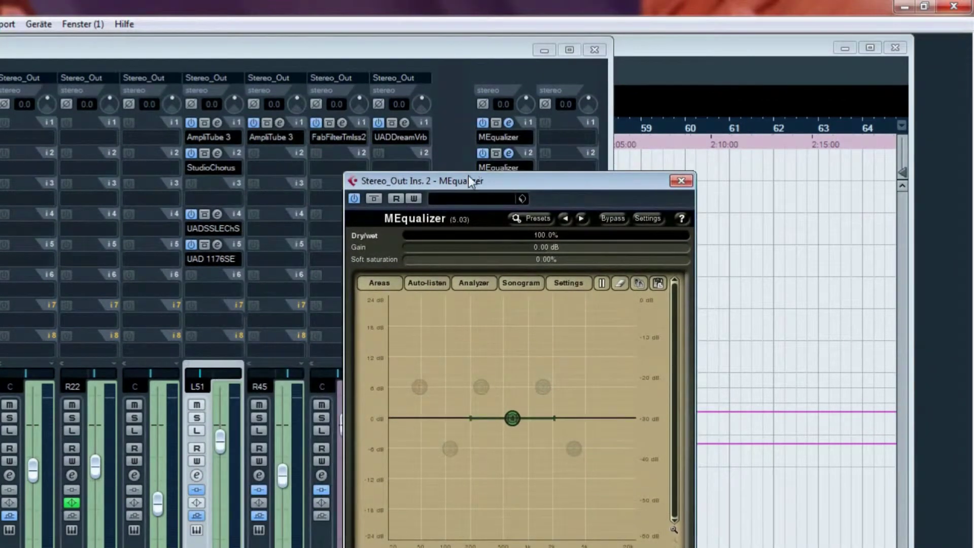
left_click_drag(471, 151, 619, 55)
left_click_drag(510, 47, 409, 53)
left_click(408, 129)
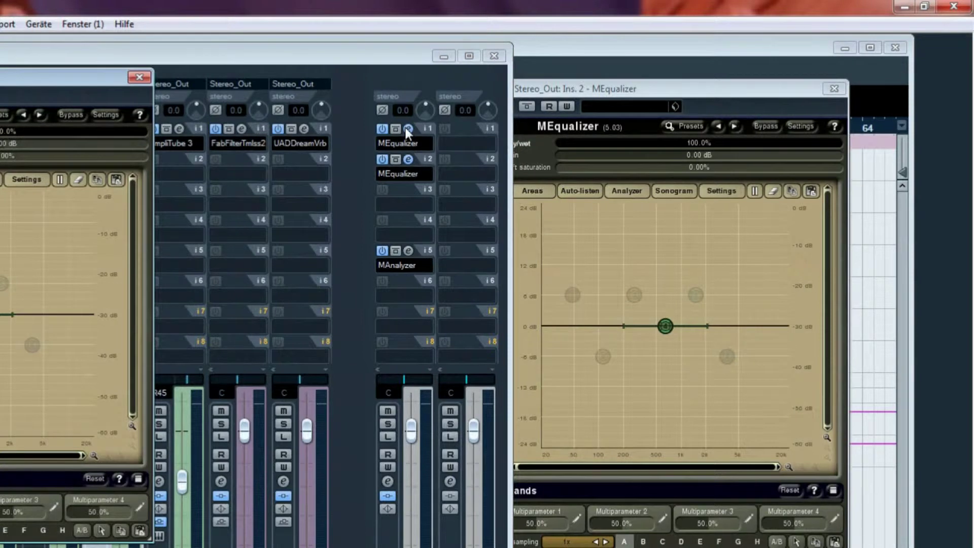
left_click_drag(134, 83, 236, 71)
left_click_drag(404, 71, 533, 70)
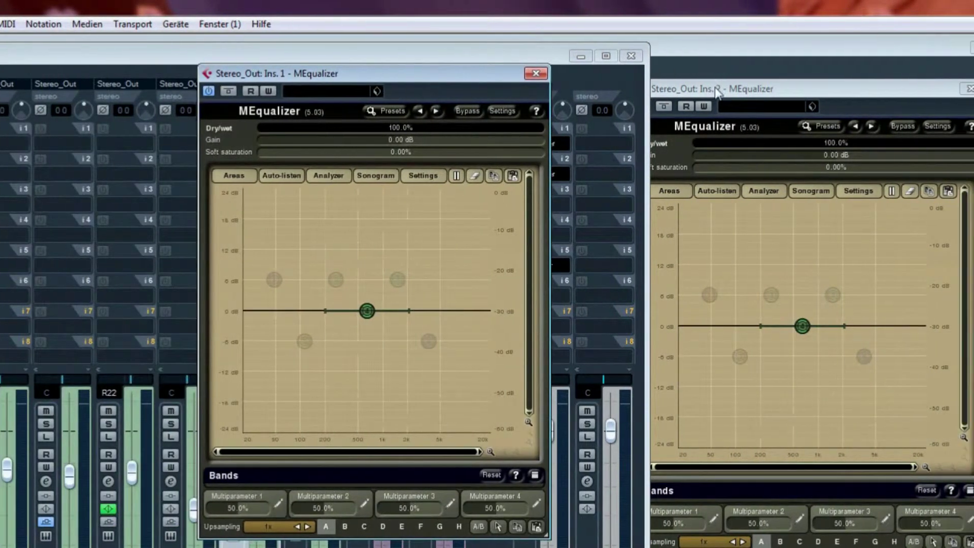
left_click(747, 91)
left_click_drag(717, 92, 655, 76)
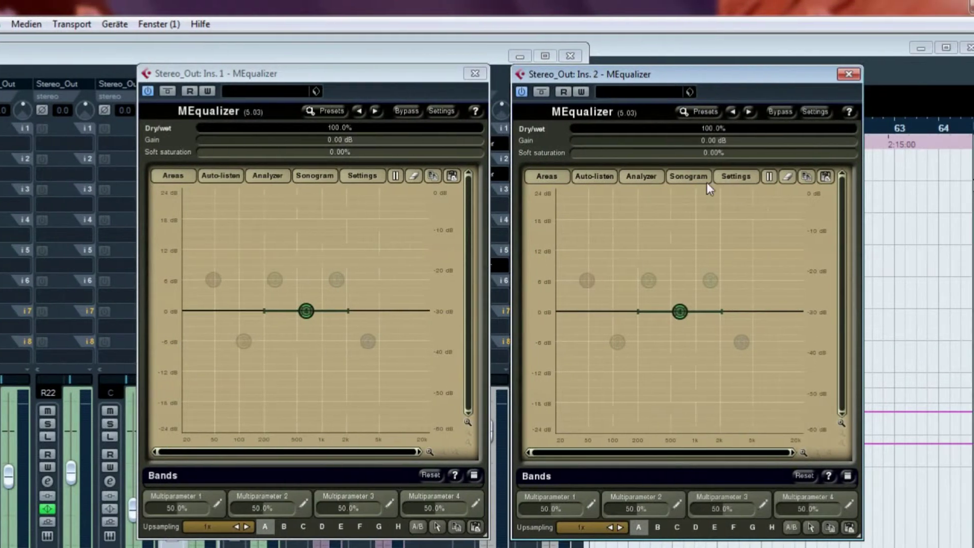
- Set the channel mode of the insert 1 MEqualizer to Mono in its processing settings
left_click(441, 111)
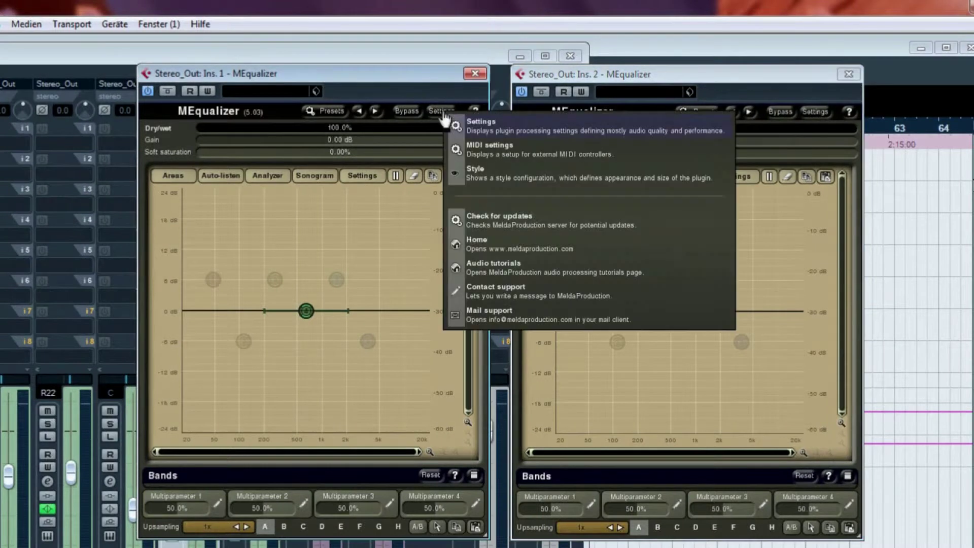
left_click(518, 128)
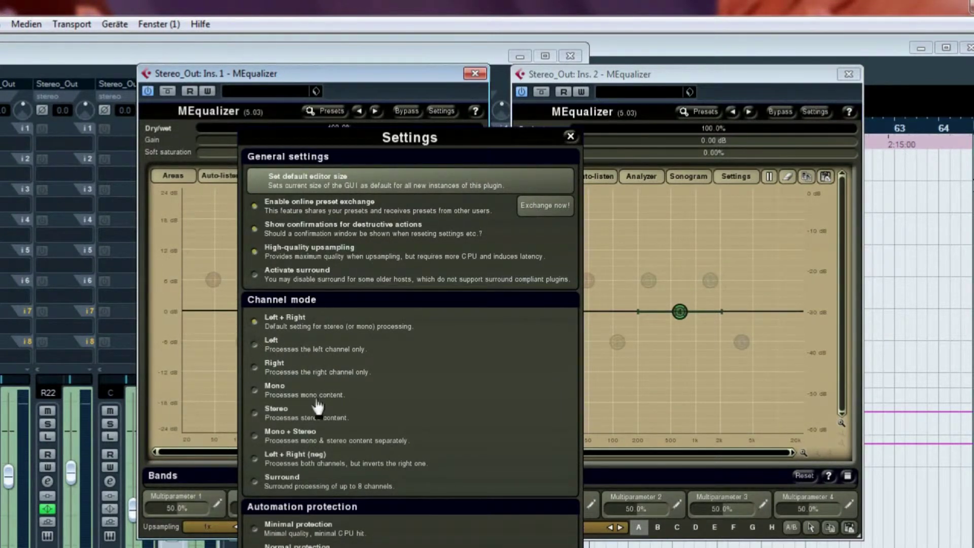
left_click(255, 393)
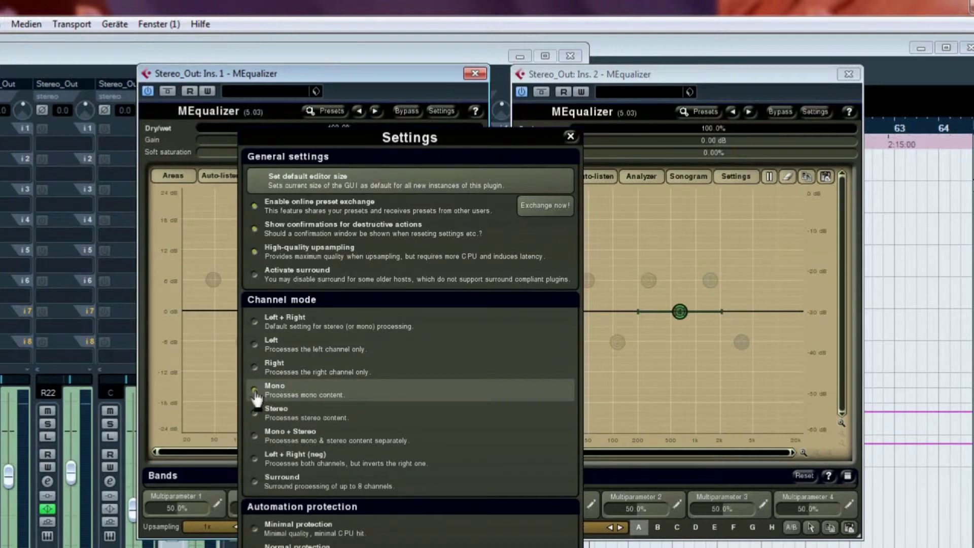
left_click(570, 137)
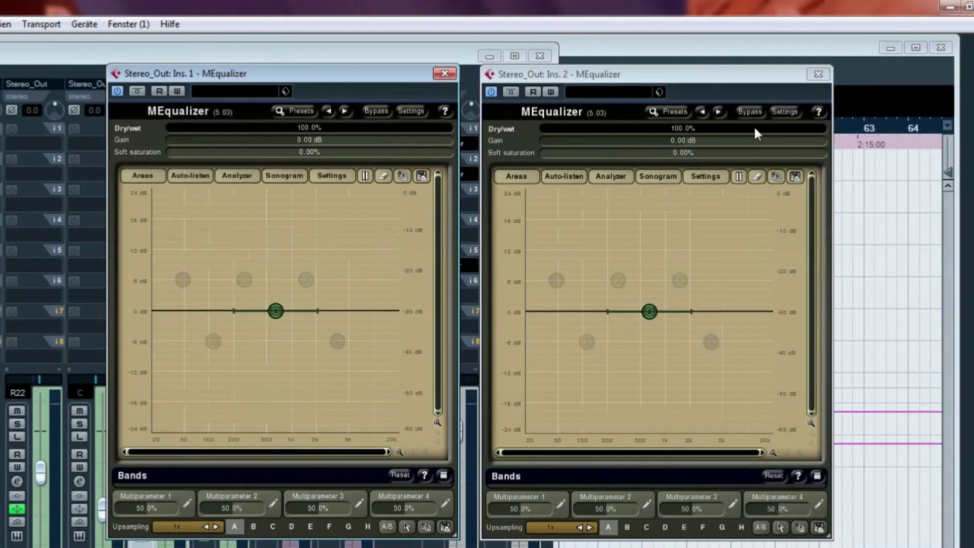
- Set the channel mode of the insert 2 MEqualizer to Stereo in its processing settings
left_click(737, 113)
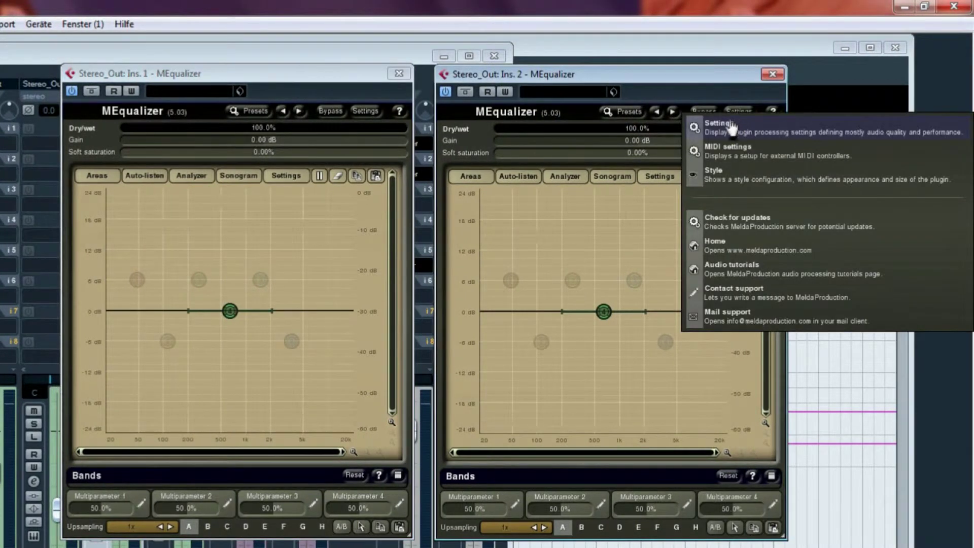
left_click(726, 131)
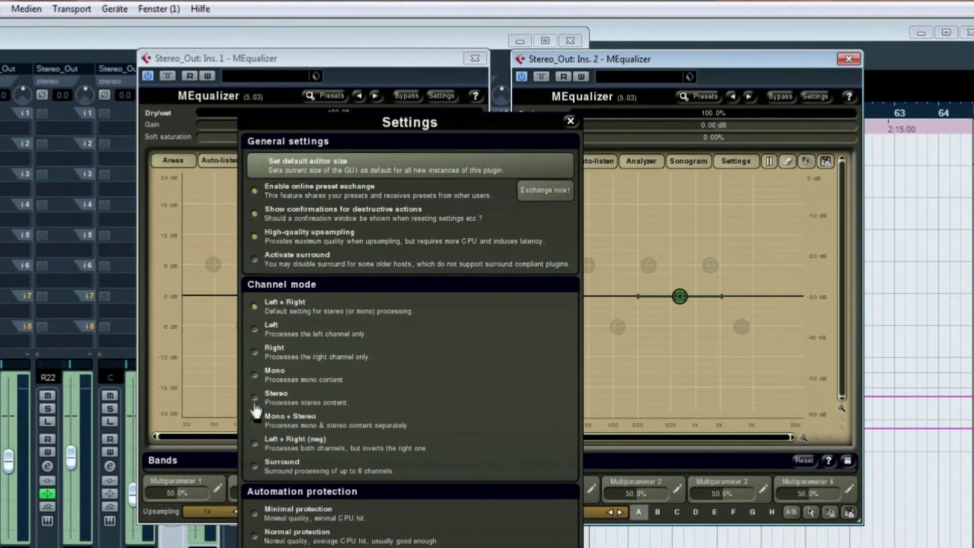
left_click(255, 400)
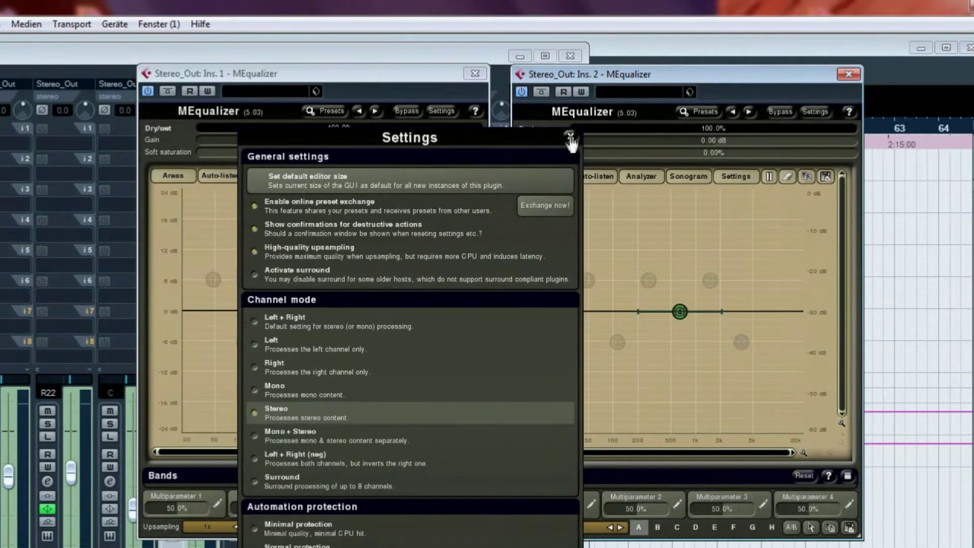
left_click(570, 121)
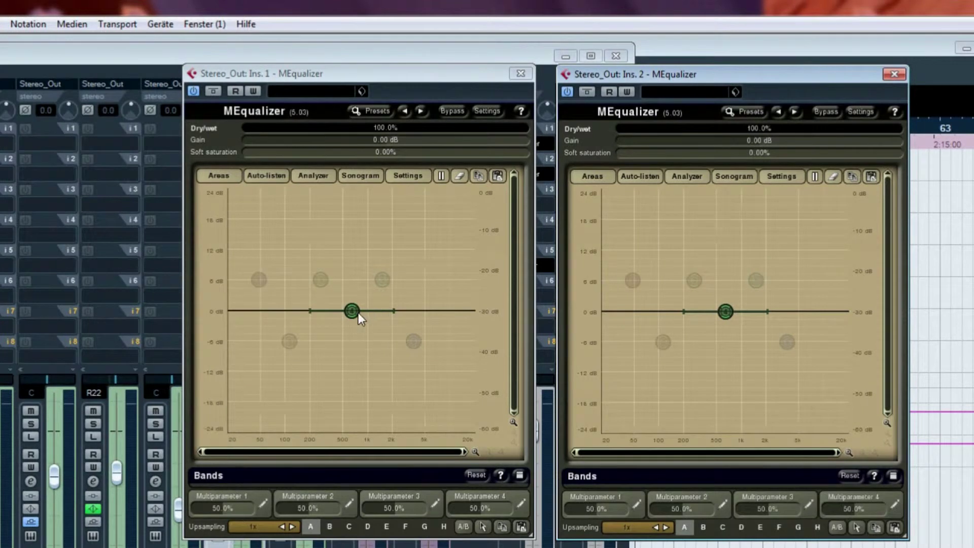
- In the insert 1 MEqualizer, disable the middle band, enable band 2 and raise it to about +12 dB near 200 Hz
left_click(355, 312)
left_click(355, 312)
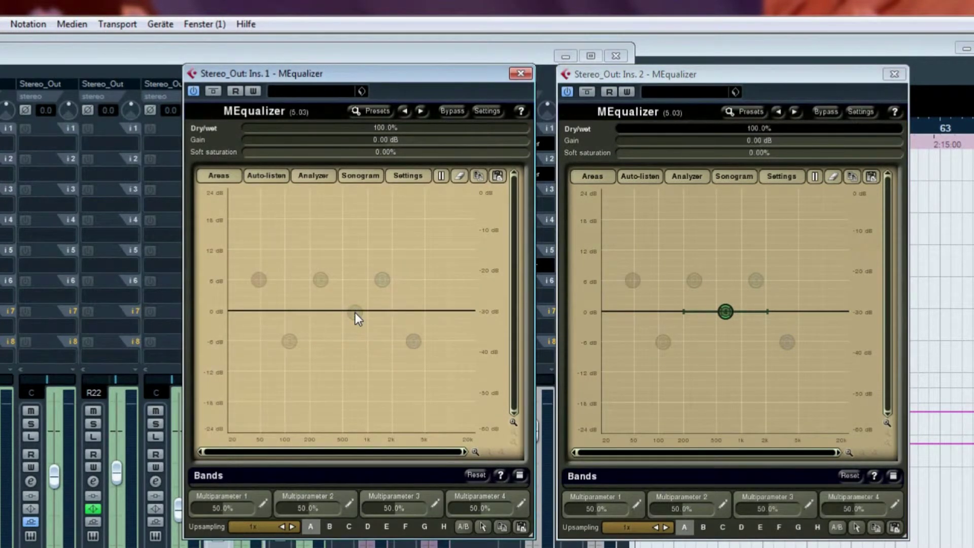
left_click(291, 345)
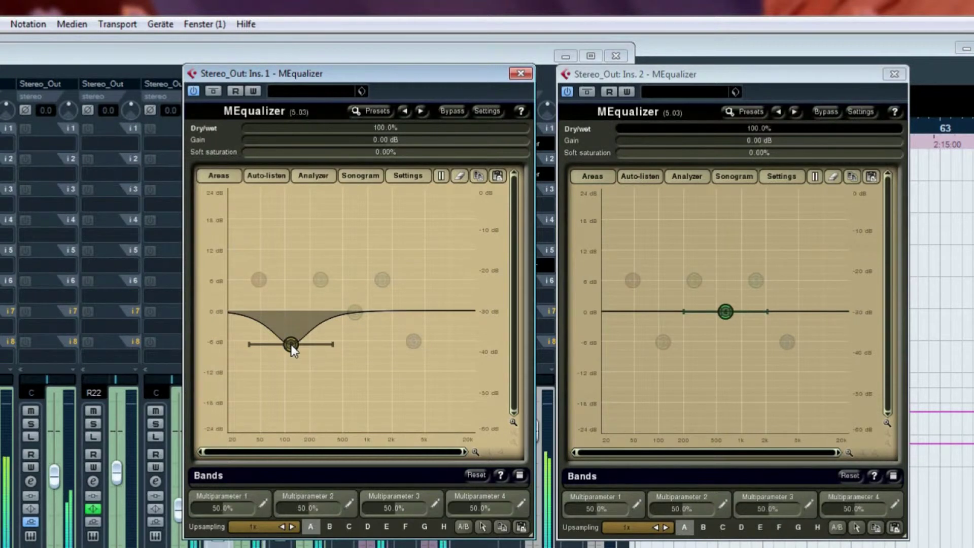
left_click_drag(290, 345, 307, 252)
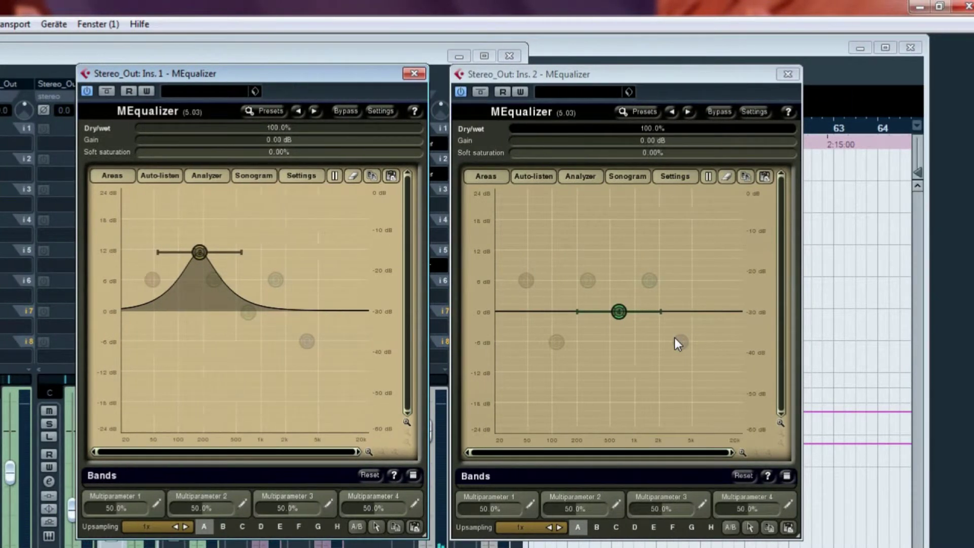
- In the insert 2 MEqualizer, enable band 6 in the treble range and disable the middle band
left_click(785, 341)
left_click(679, 339)
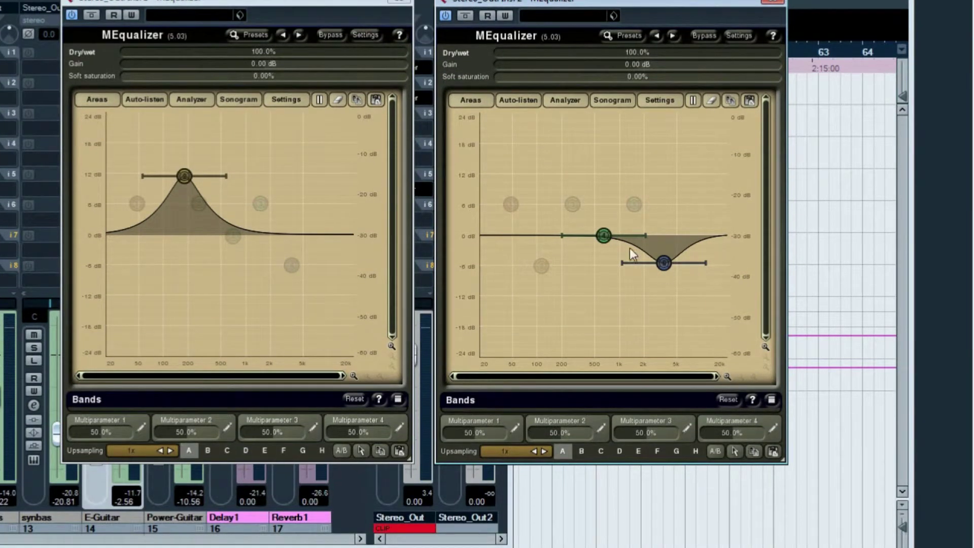
double_click(603, 236)
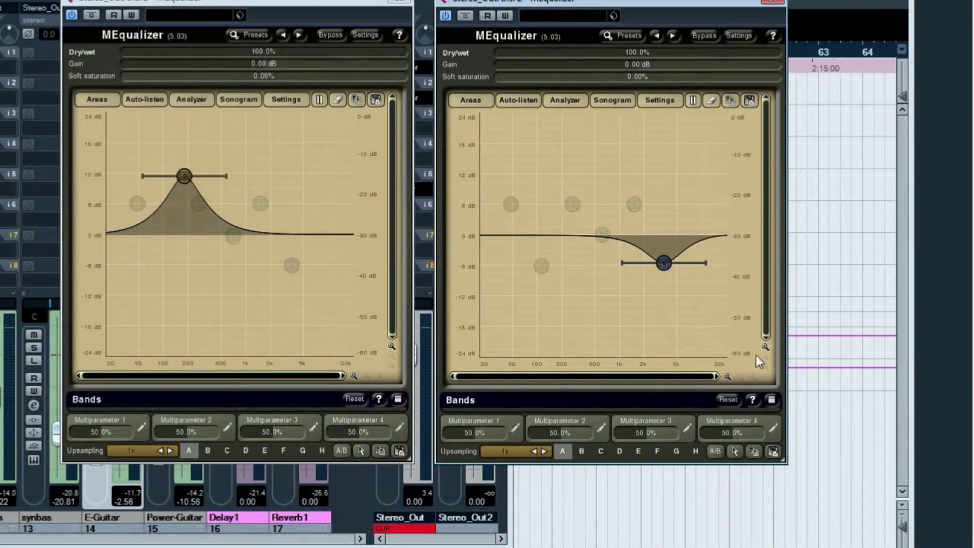
- Expand the insert 2 band list, change band 6 to a HighShelf filter and raise it to +12.50 dB at 4062 Hz
left_click(771, 399)
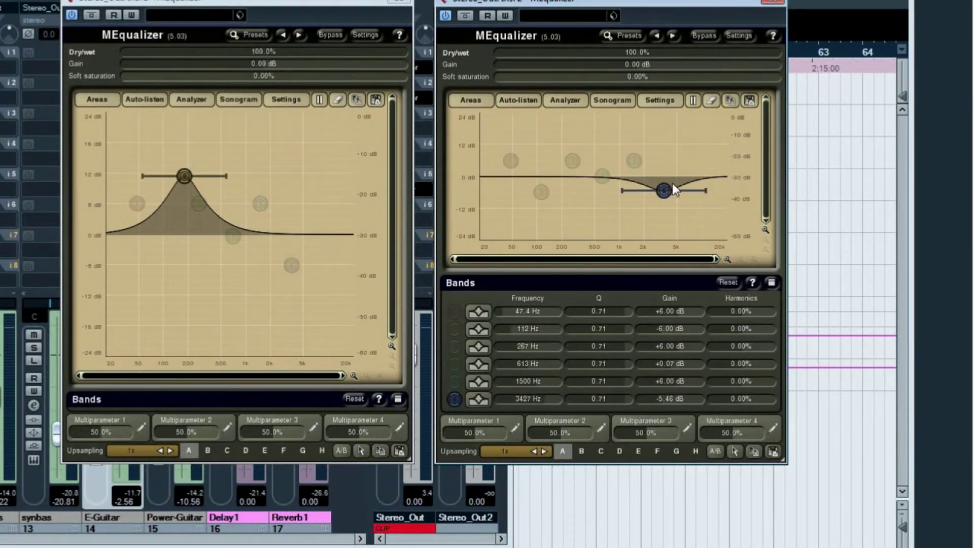
left_click(477, 401)
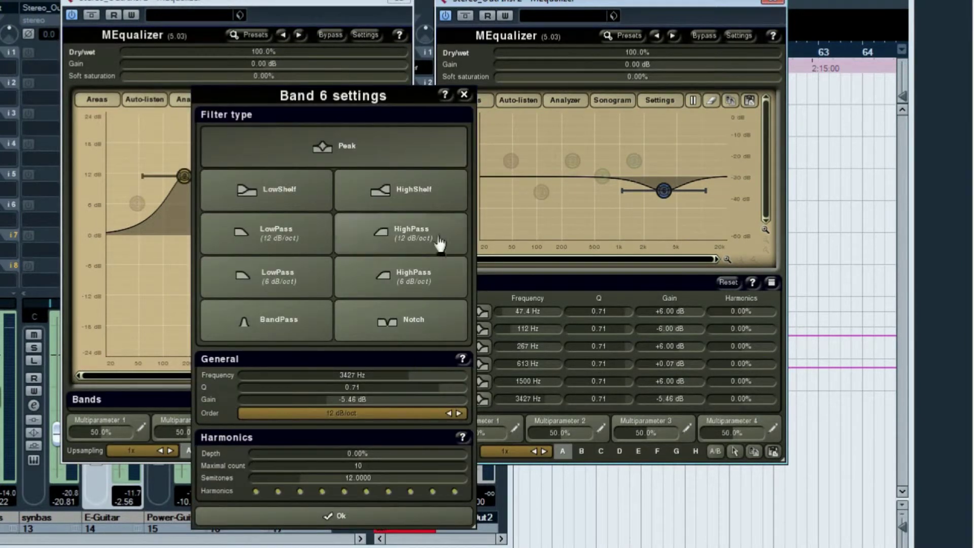
left_click(405, 197)
left_click_drag(662, 193, 629, 143)
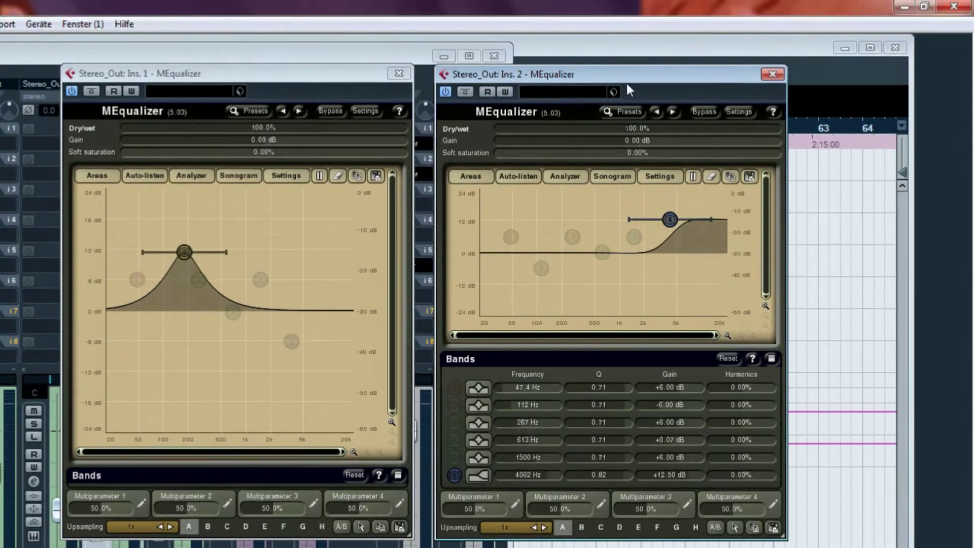
- Retune the insert 1 peak to about +13 dB at 100 Hz and the insert 2 high shelf to +18.25 dB at 1736 Hz
left_click_drag(626, 7, 625, 20)
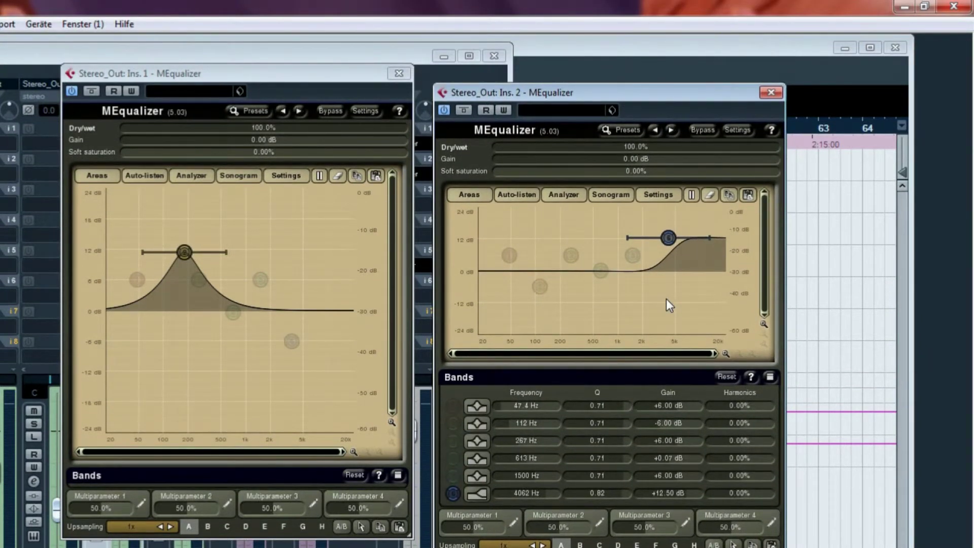
left_click_drag(668, 238, 647, 234)
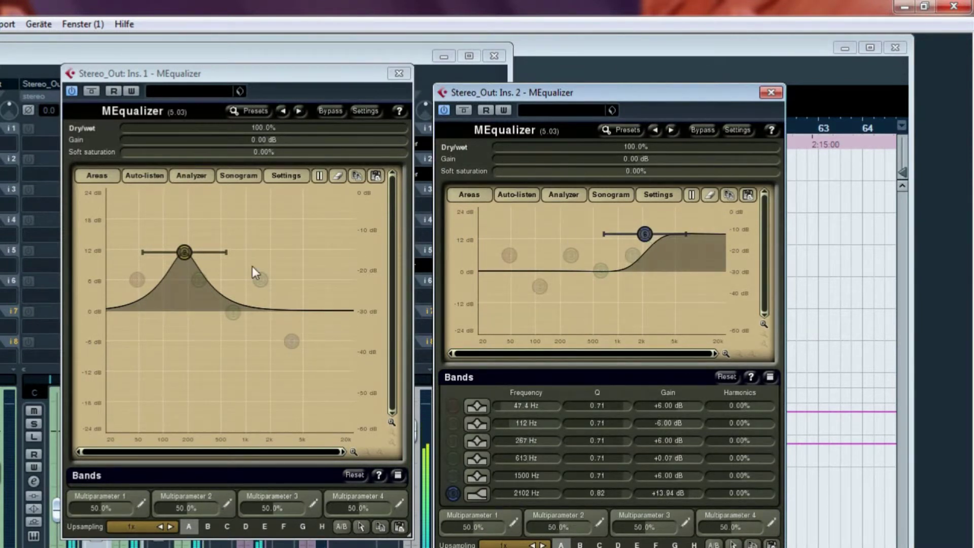
mouse_move(184, 252)
left_mouse_down()
mouse_move(178, 238)
mouse_move(174, 247)
left_mouse_up()
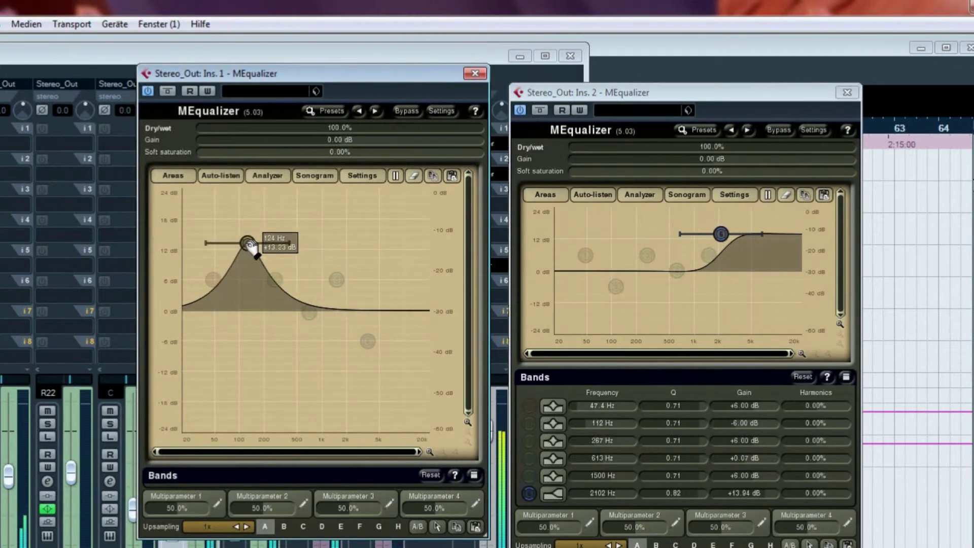
left_click_drag(250, 246, 241, 249)
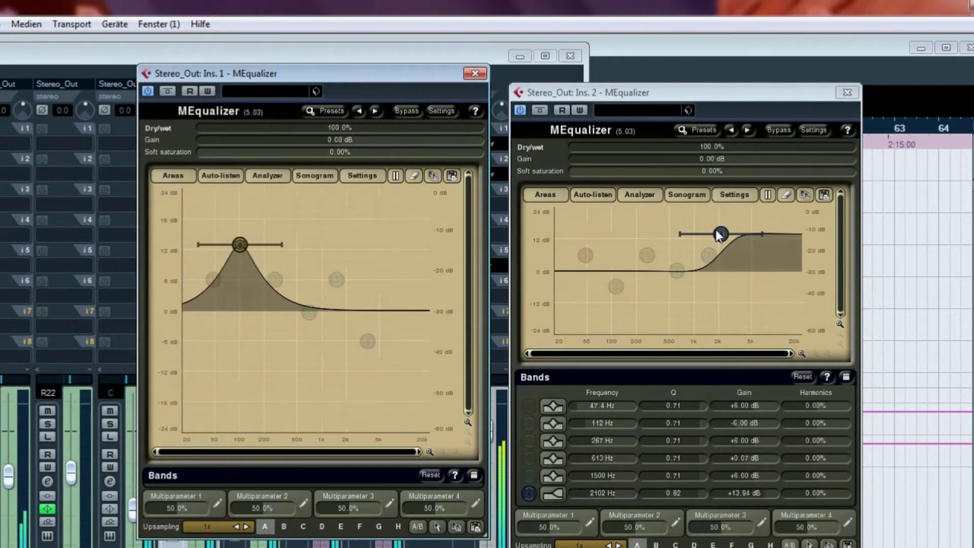
mouse_move(718, 230)
left_mouse_down()
mouse_move(717, 215)
mouse_move(713, 223)
left_mouse_up()
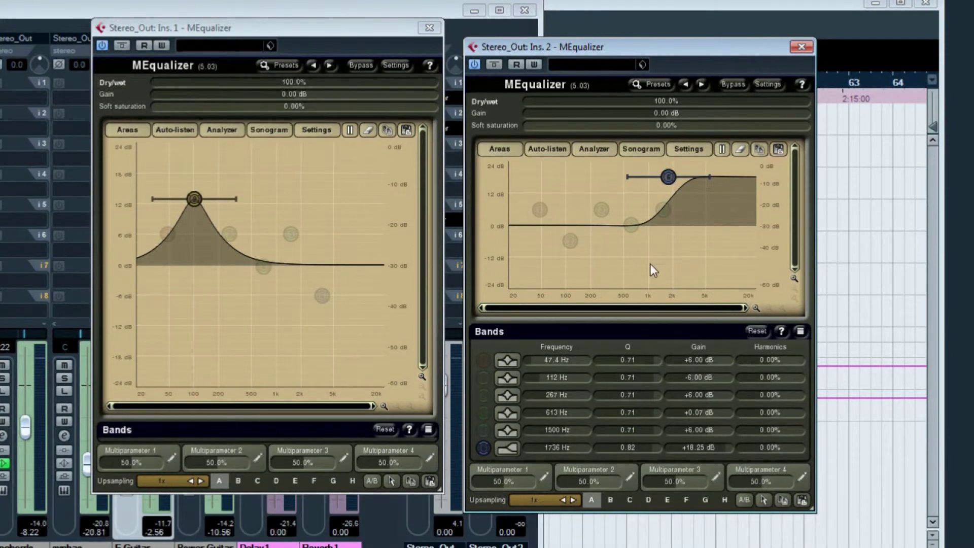
- Turn on the sonogram in insert 2 and the analyzer in insert 1, and briefly play the mix through both displays
left_click(650, 148)
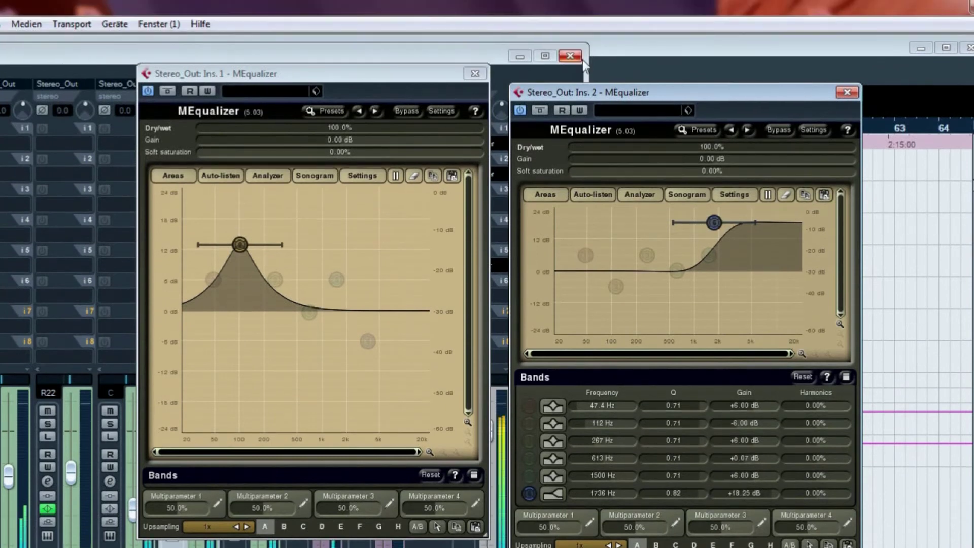
left_click(679, 158)
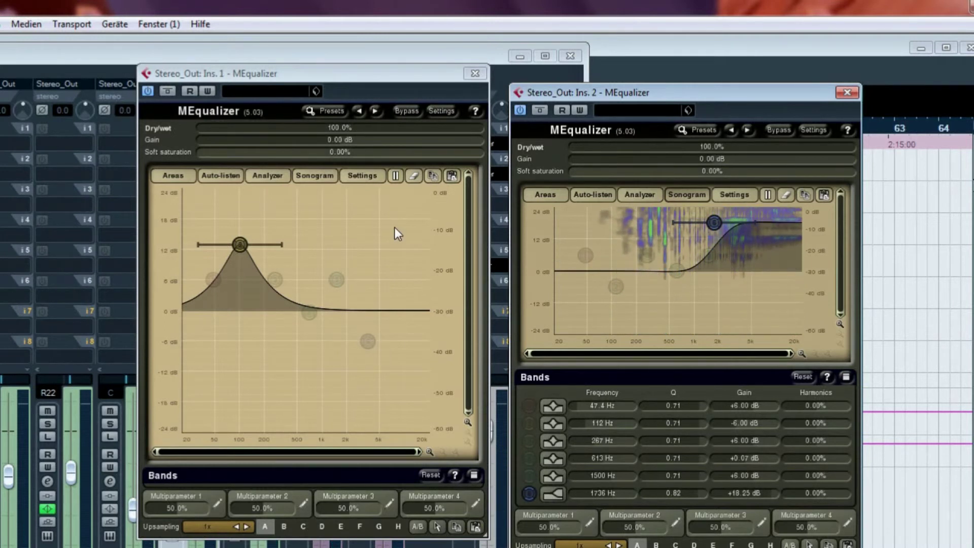
left_click(268, 176)
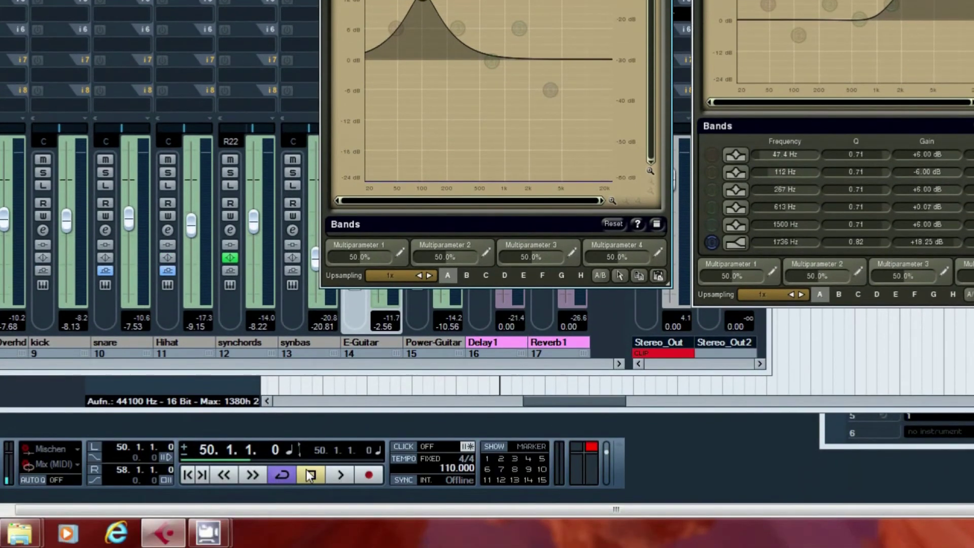
left_click(340, 476)
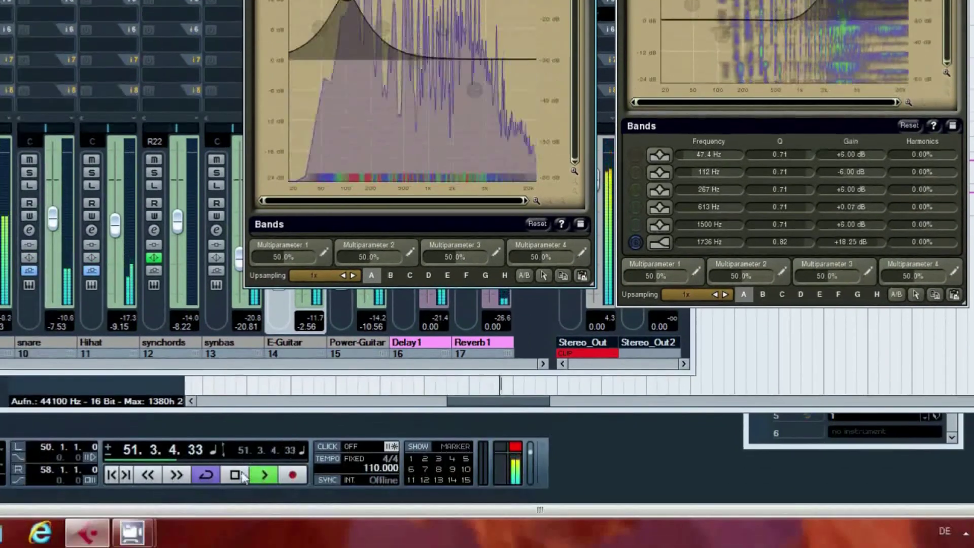
left_click(250, 475)
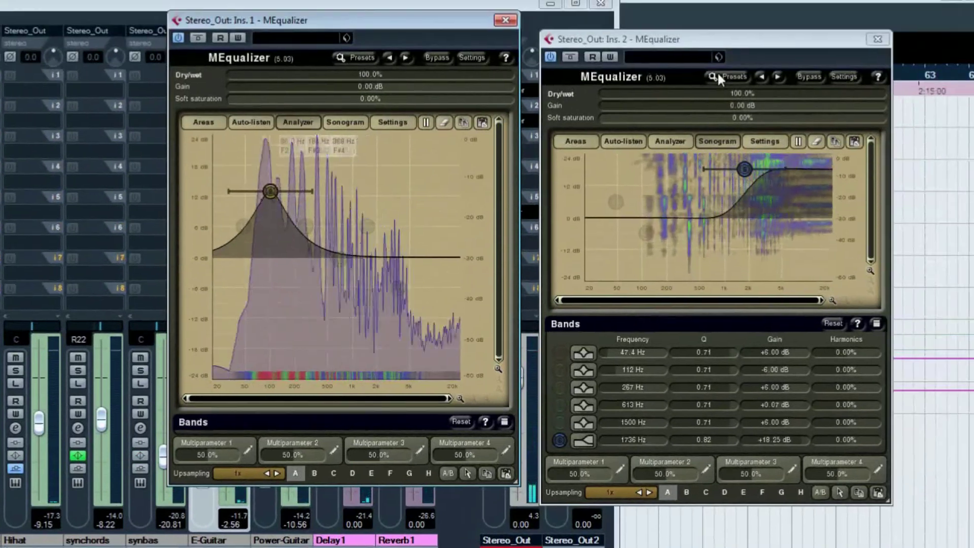